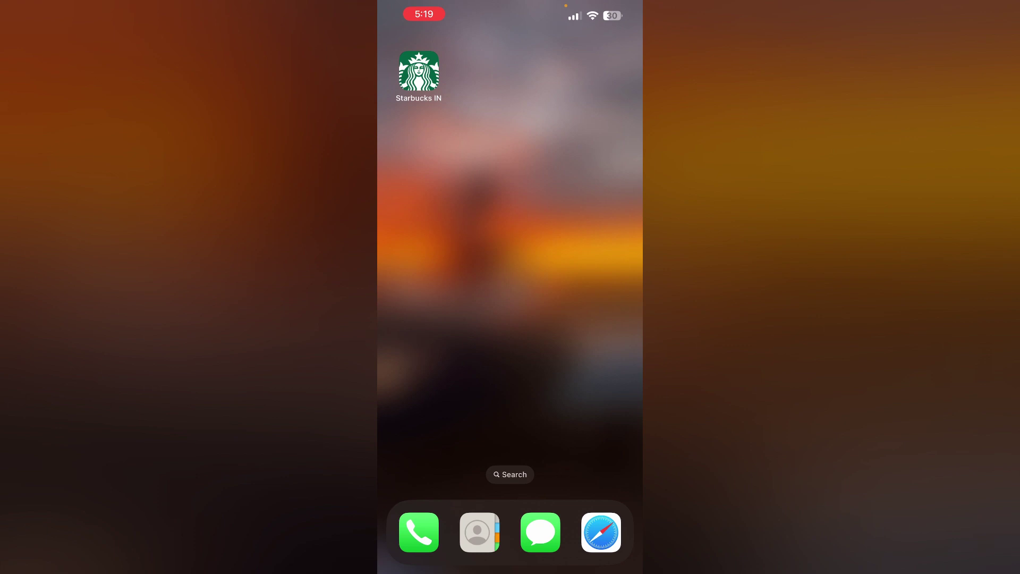
- Launch the Starbucks app, then swipe up to close it back to the Home Screen
left_click(419, 75)
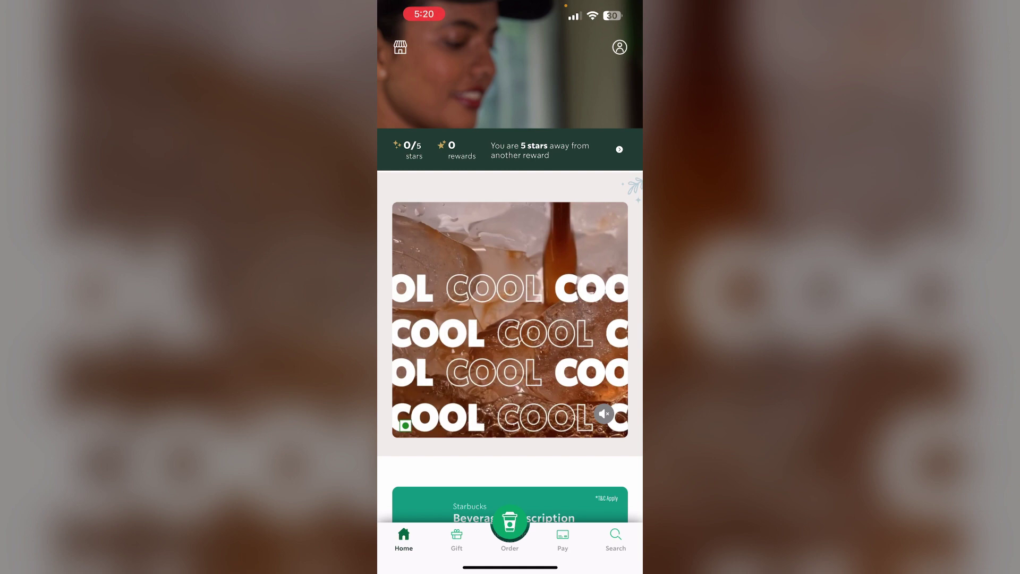
left_click_drag(509, 568, 509, 320)
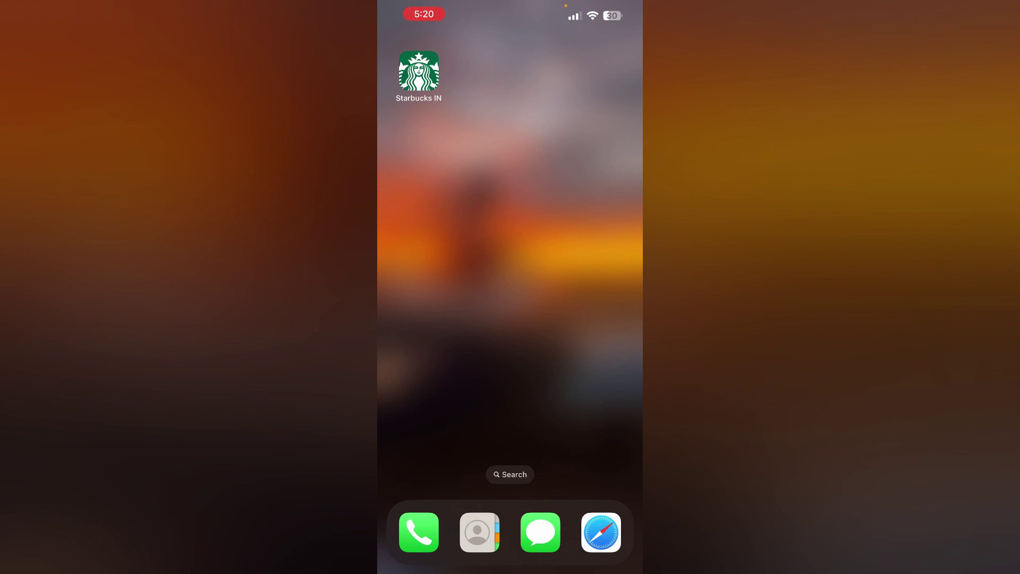
left_click_drag(606, 4, 606, 239)
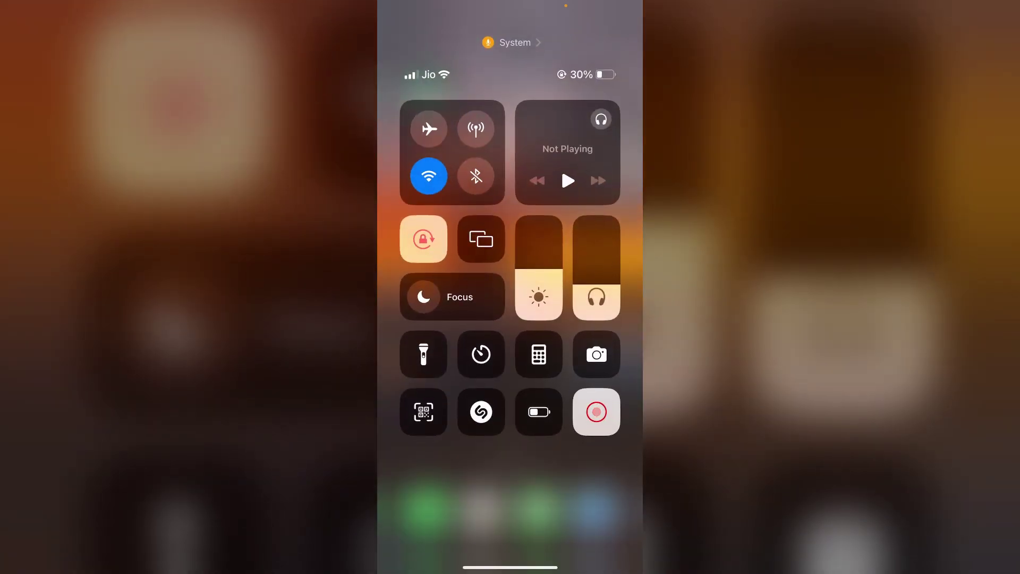
left_click_drag(510, 558, 511, 478)
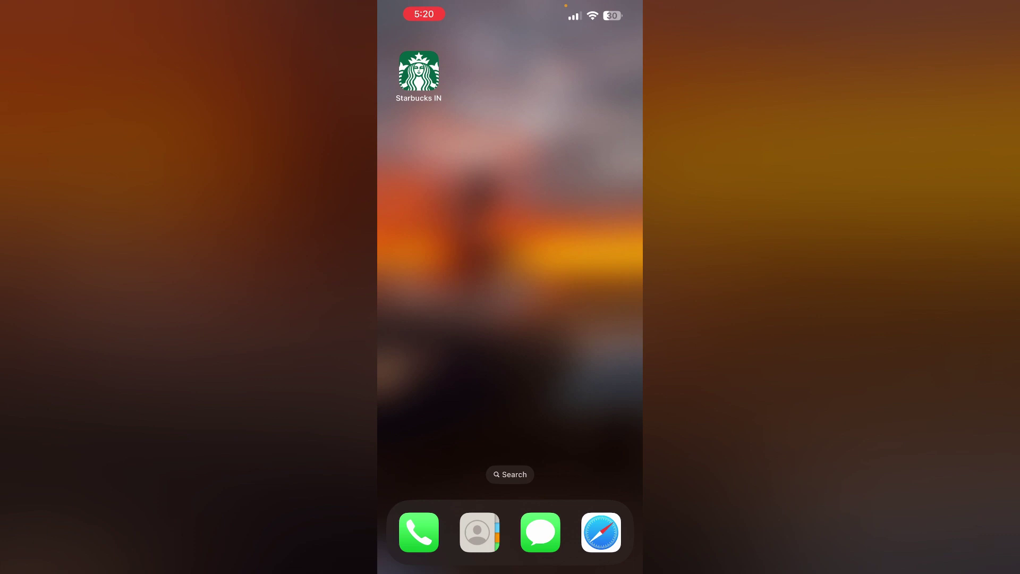
left_click(418, 72)
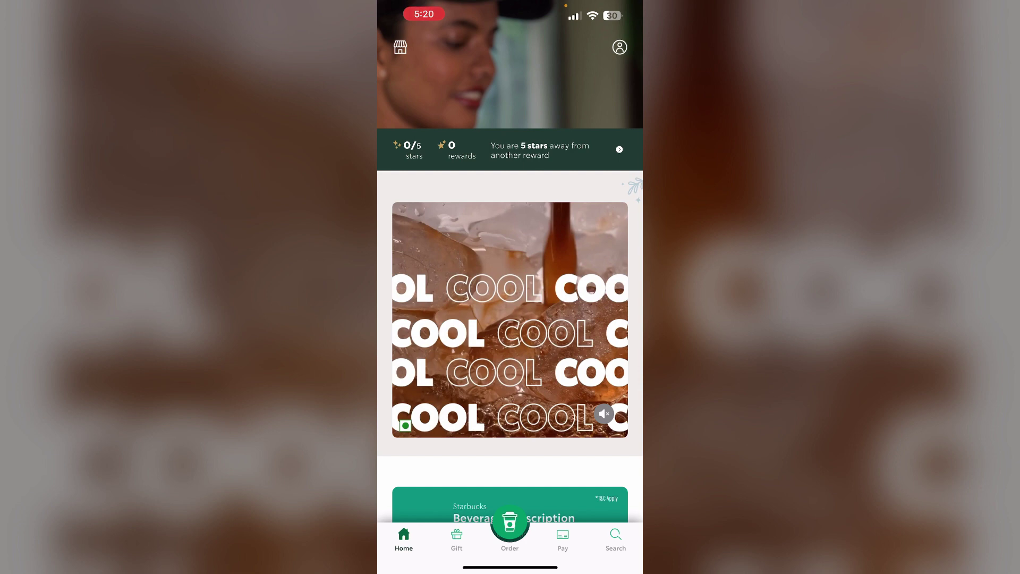
left_click(620, 47)
scroll(511, 319, "down", 10)
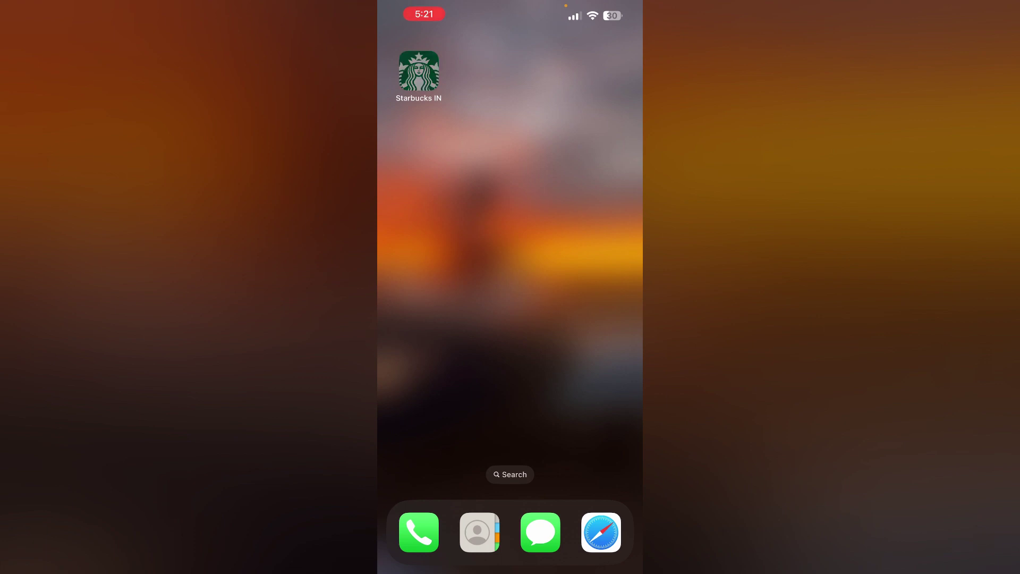
left_click(418, 71)
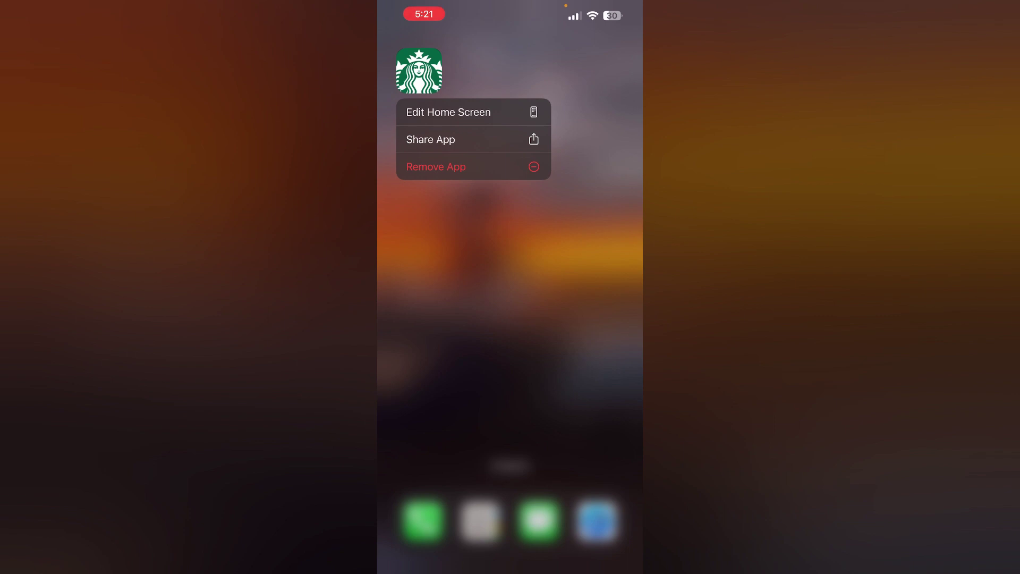
left_click(446, 167)
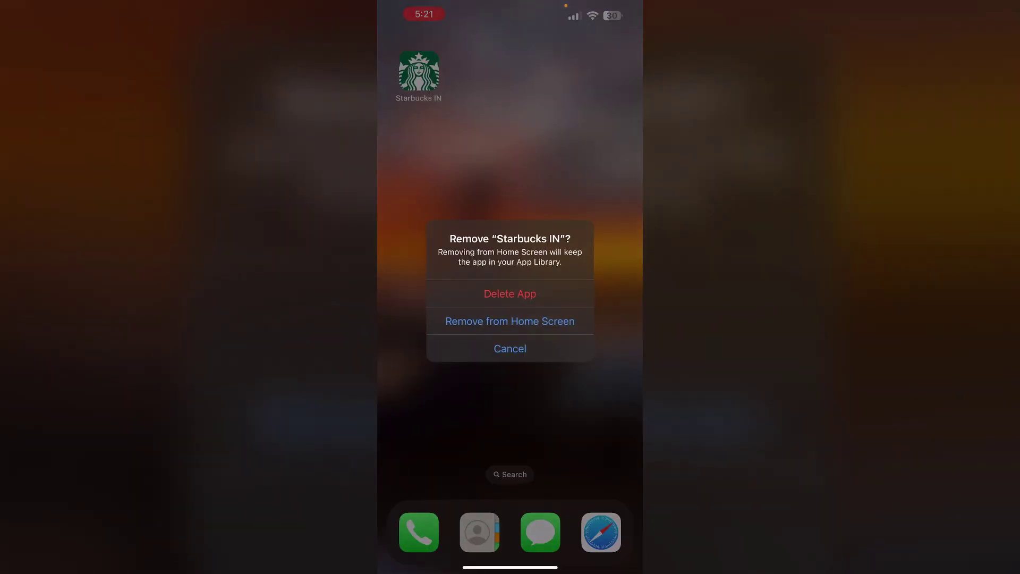
left_click(509, 348)
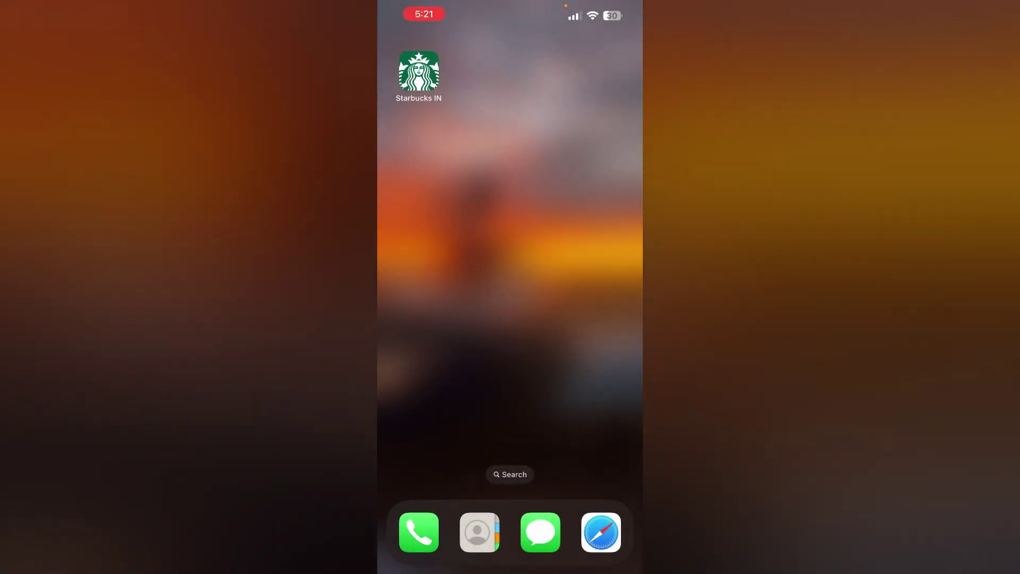